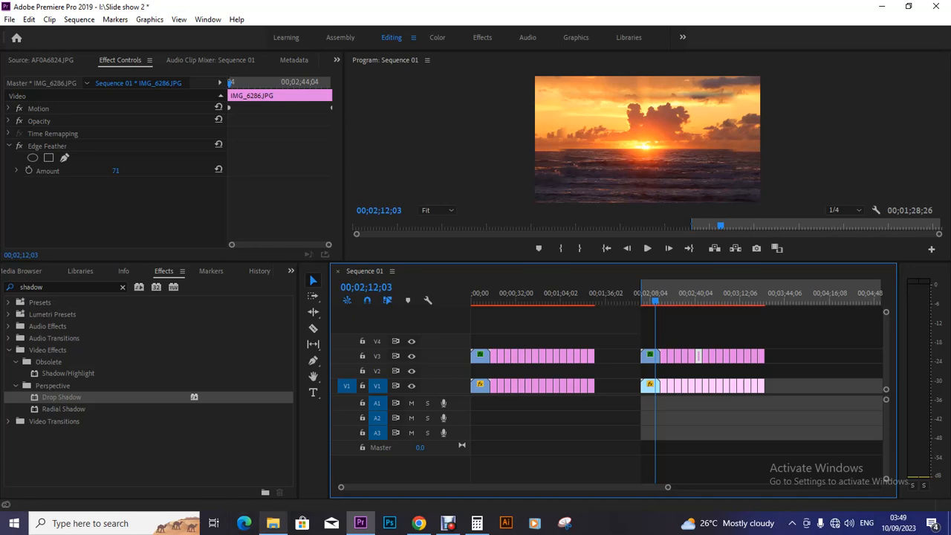
# Add Cry munye dub.mp3 from Local Disk (D:) to audio track A1 at the start of the sequence
pyautogui.click(273, 524)
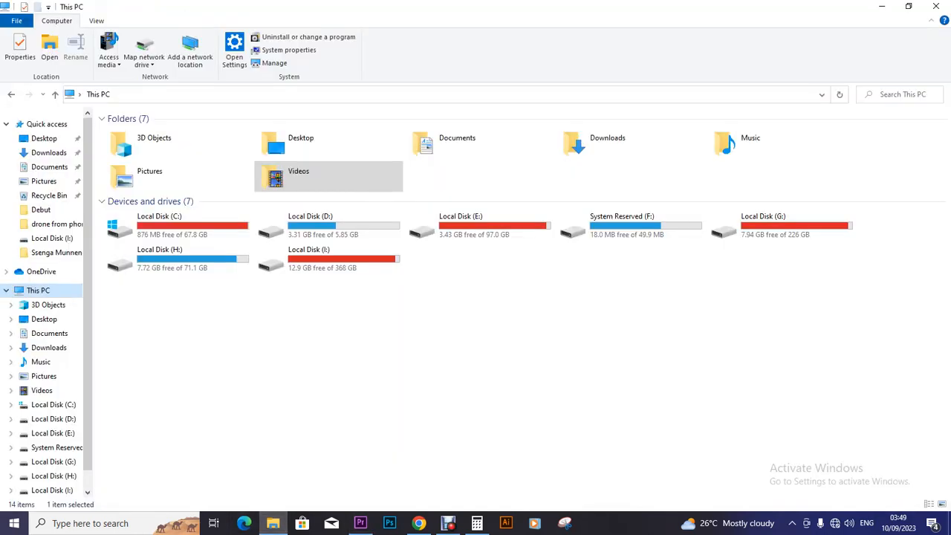
pyautogui.click(461, 357)
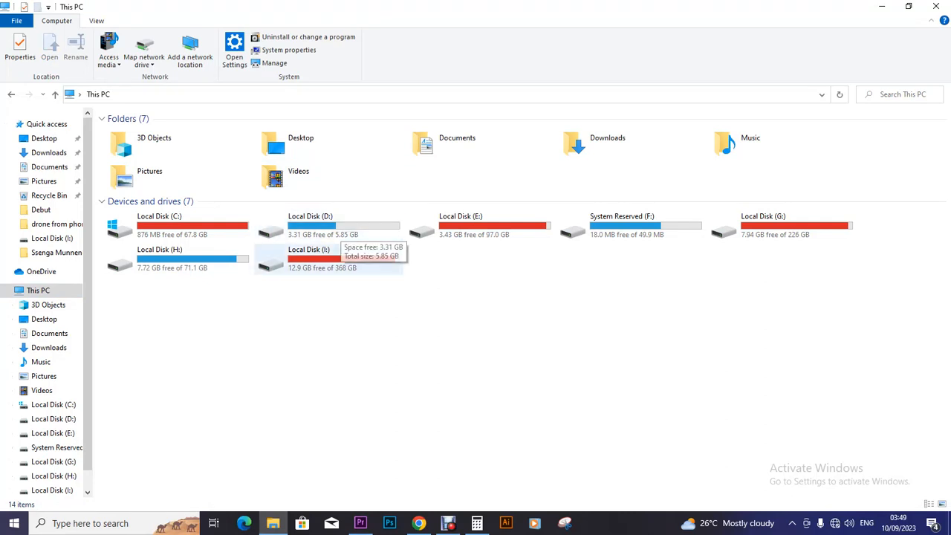
pyautogui.doubleClick(312, 223)
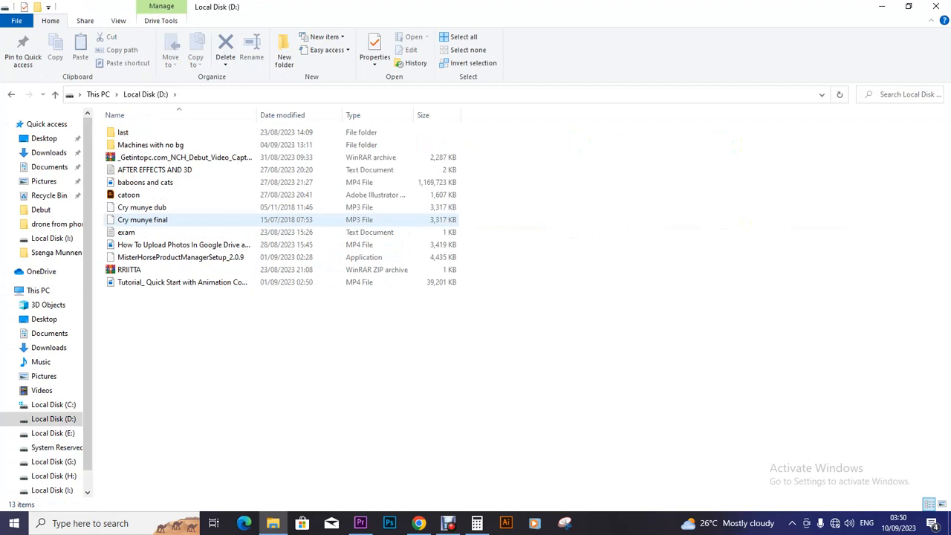
pyautogui.click(143, 220)
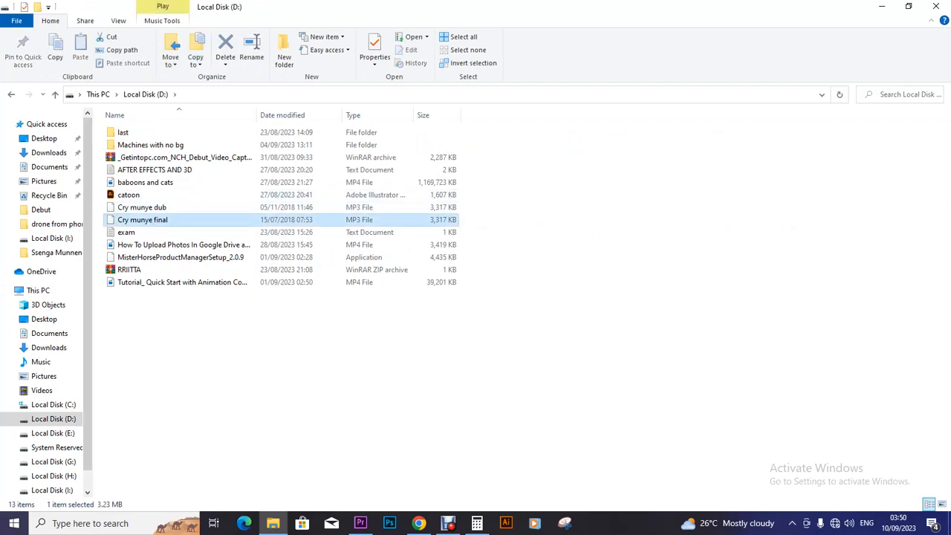
pyautogui.click(142, 207)
pyautogui.moveTo(142, 207); pyautogui.dragTo(450, 404)
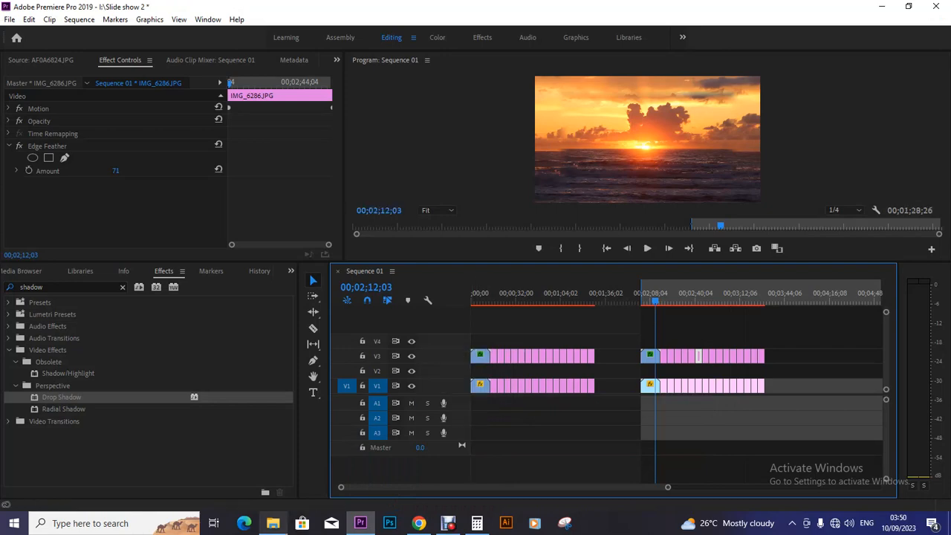
pyautogui.click(273, 524)
pyautogui.moveTo(141, 207); pyautogui.dragTo(476, 410)
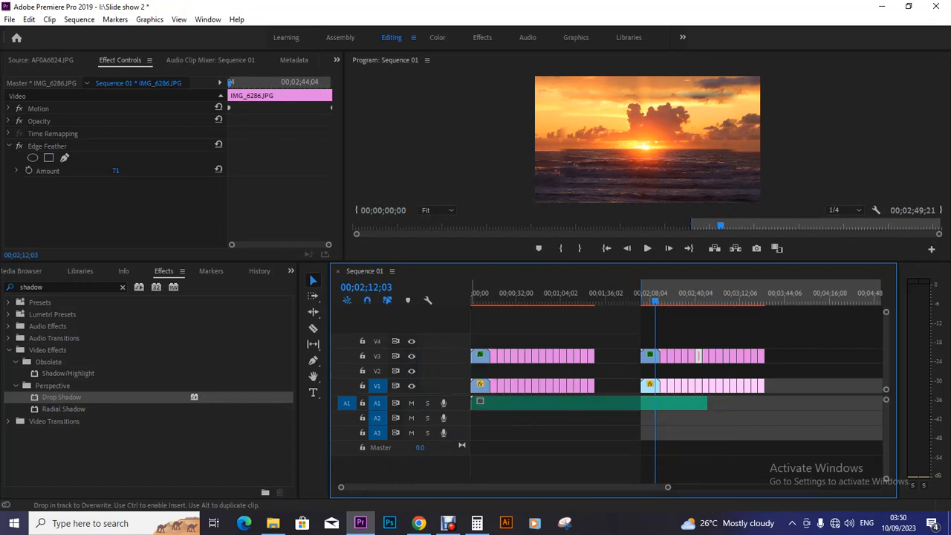
# Play the sequence from its start to review the first slideshow with the added song
pyautogui.press('Home')
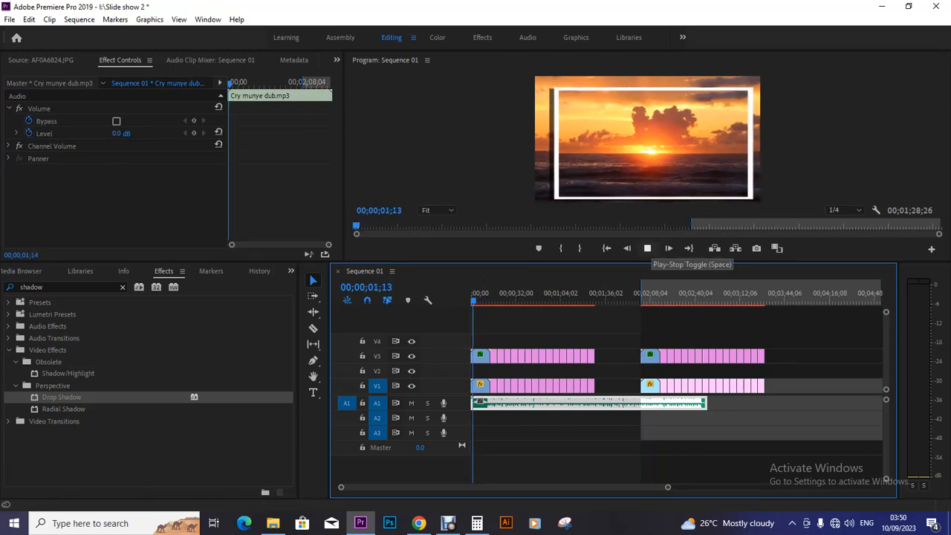
pyautogui.press('Home')
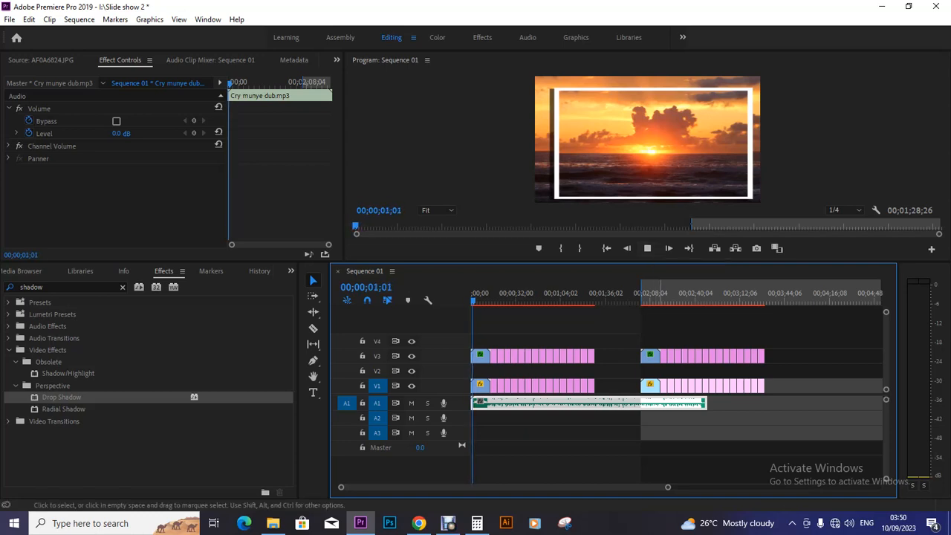
pyautogui.moveTo(668, 487); pyautogui.dragTo(542, 487)
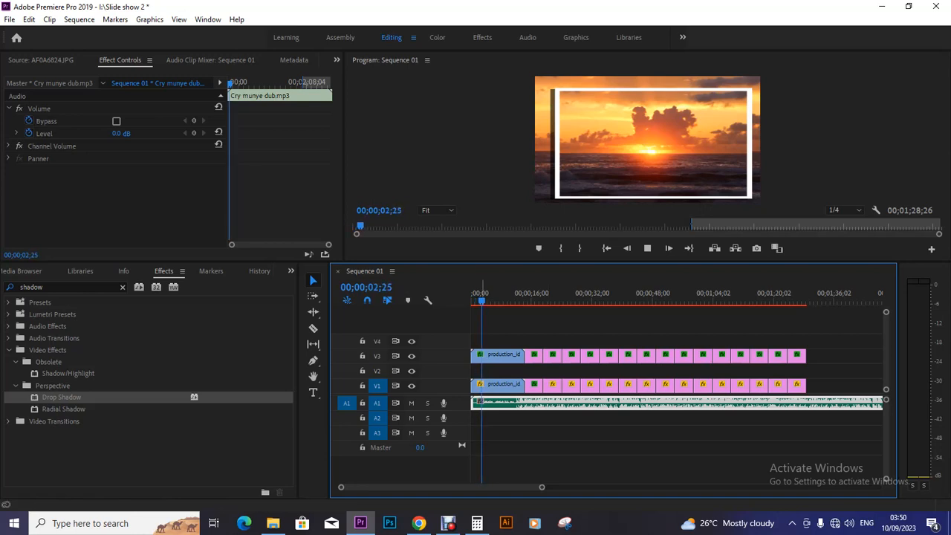
pyautogui.press('space')
pyautogui.click(647, 248)
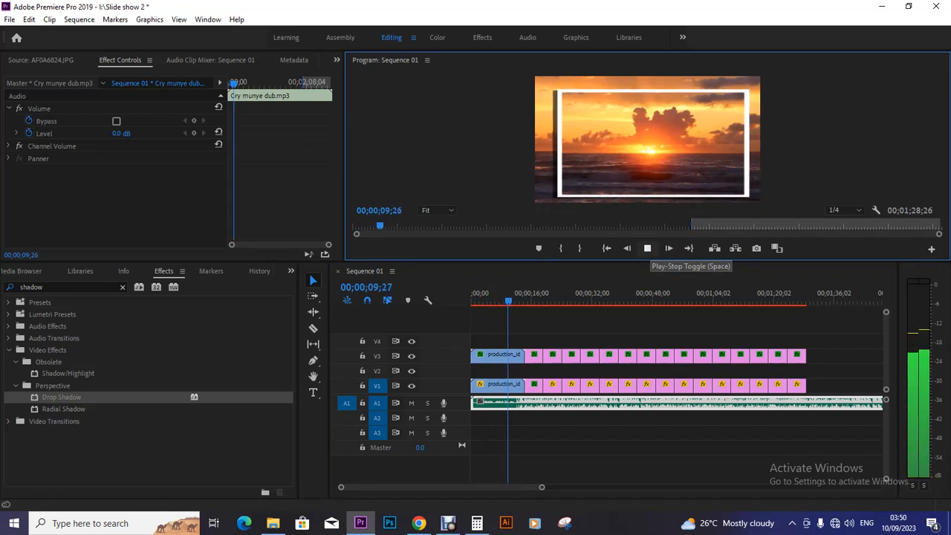
pyautogui.press('space')
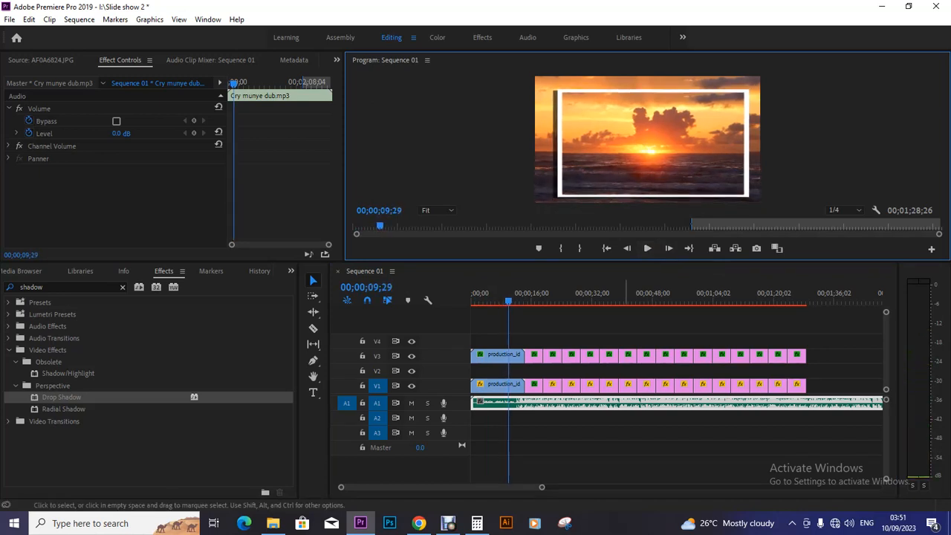
# Adjust the audio gain of the Cry munye dub clip by -10 dB
pyautogui.moveTo(542, 488); pyautogui.dragTo(472, 488)
pyautogui.rightClick(569, 402)
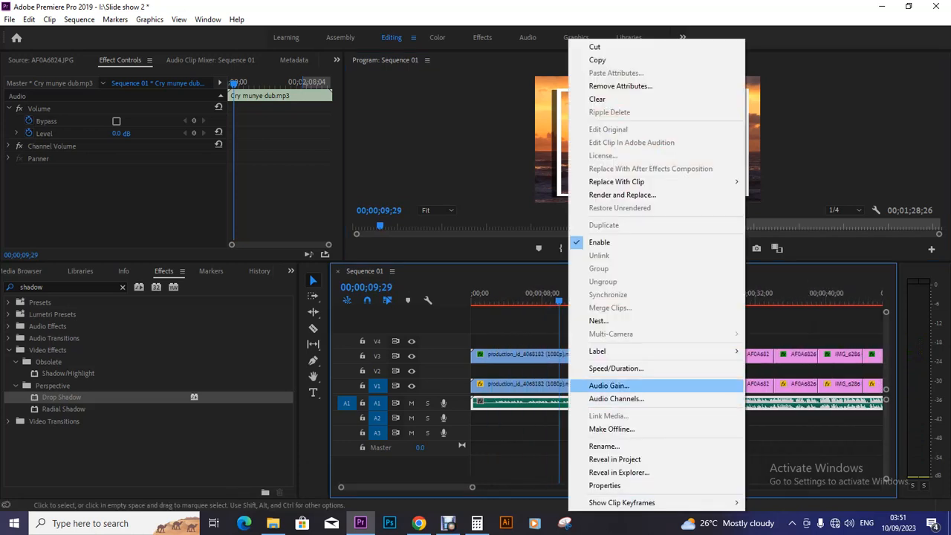
pyautogui.click(609, 386)
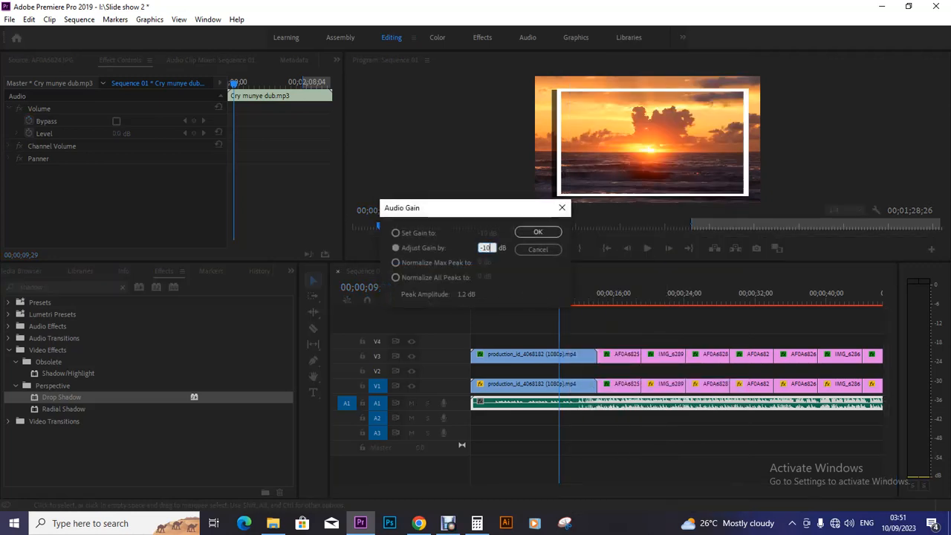
pyautogui.press('Return')
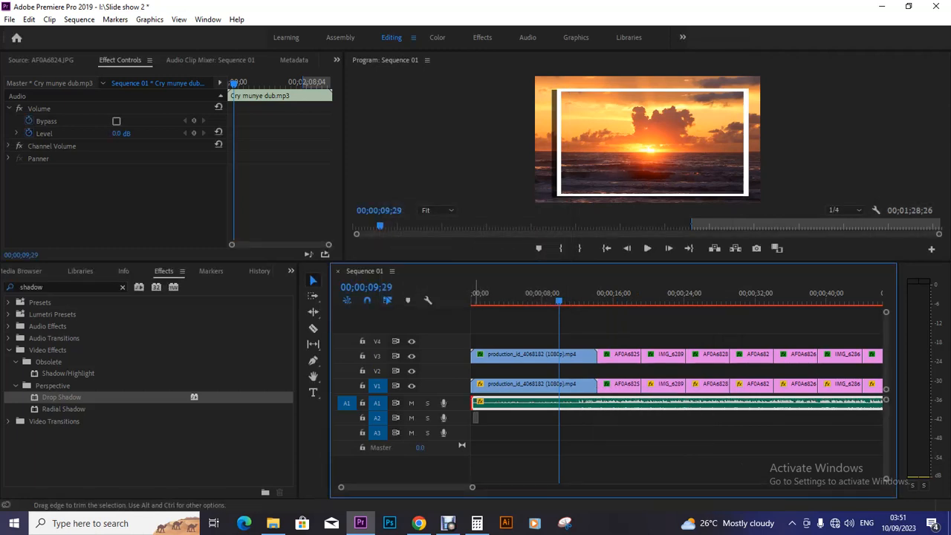
# Trim a few seconds off the beginning of the song on A1 and move the clip back to the sequence start
pyautogui.moveTo(476, 402); pyautogui.dragTo(516, 404)
pyautogui.moveTo(582, 406)
pyautogui.mouseDown()
pyautogui.moveTo(533, 396)
pyautogui.moveTo(576, 405)
pyautogui.mouseUp()
pyautogui.press('Home')
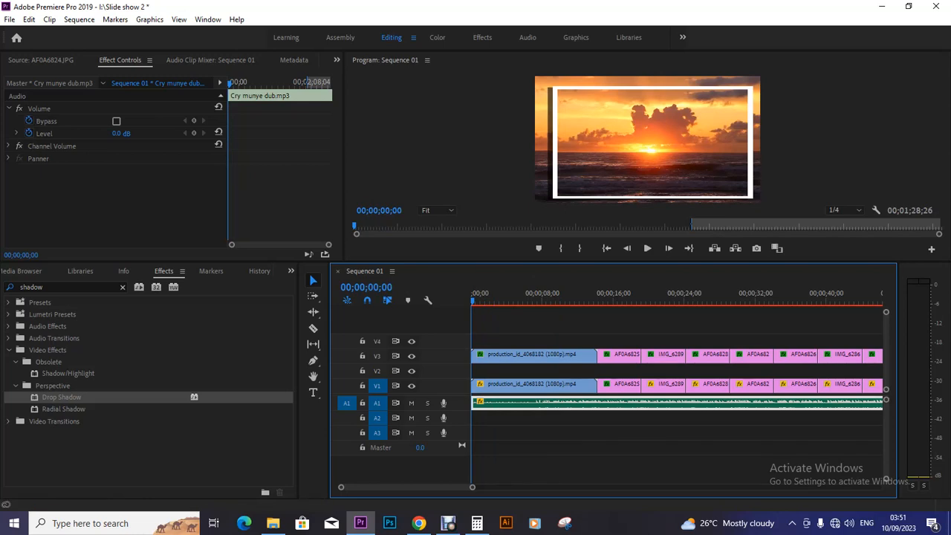
# Create a fade-in on the song with a Level keyframe at 00;00;02;18 and a level of -287.5 dB at 00;00;00;00
pyautogui.press('space')
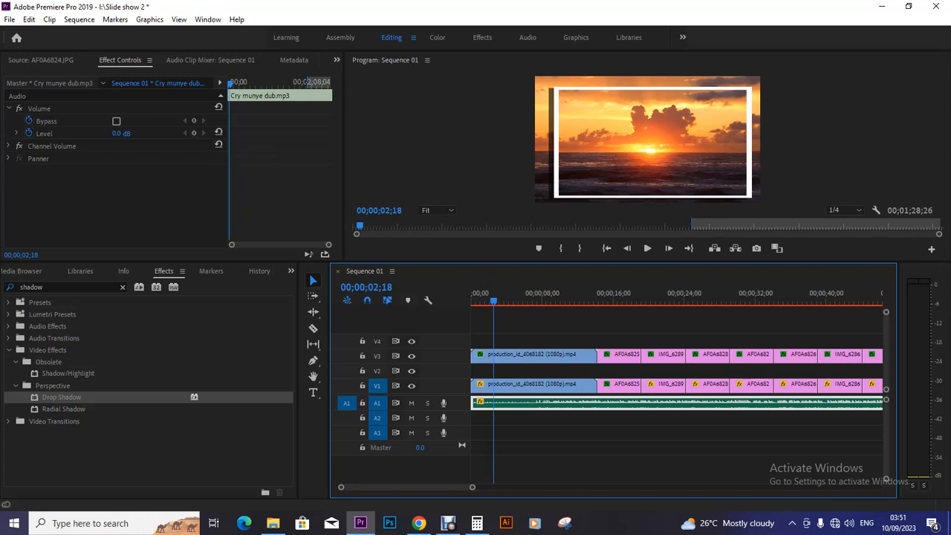
pyautogui.click(194, 133)
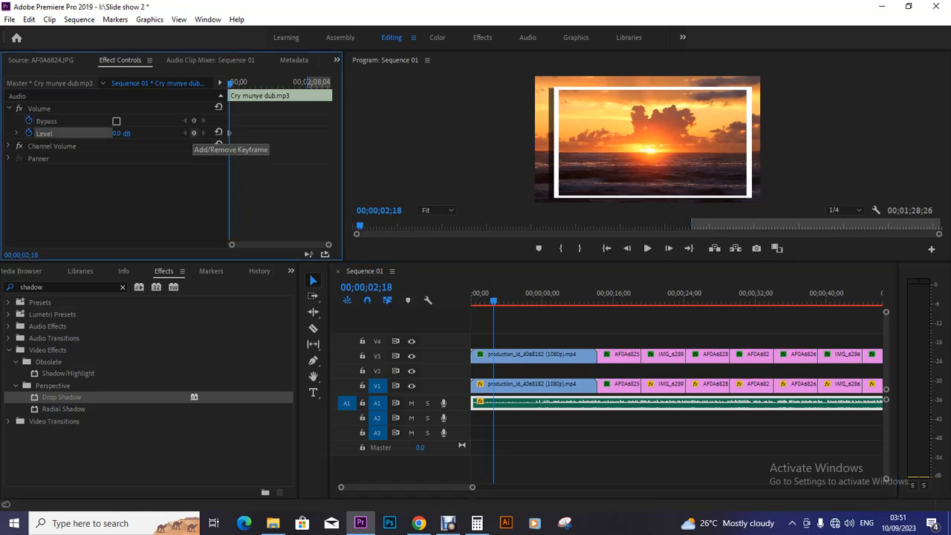
pyautogui.moveTo(494, 300); pyautogui.dragTo(472, 300)
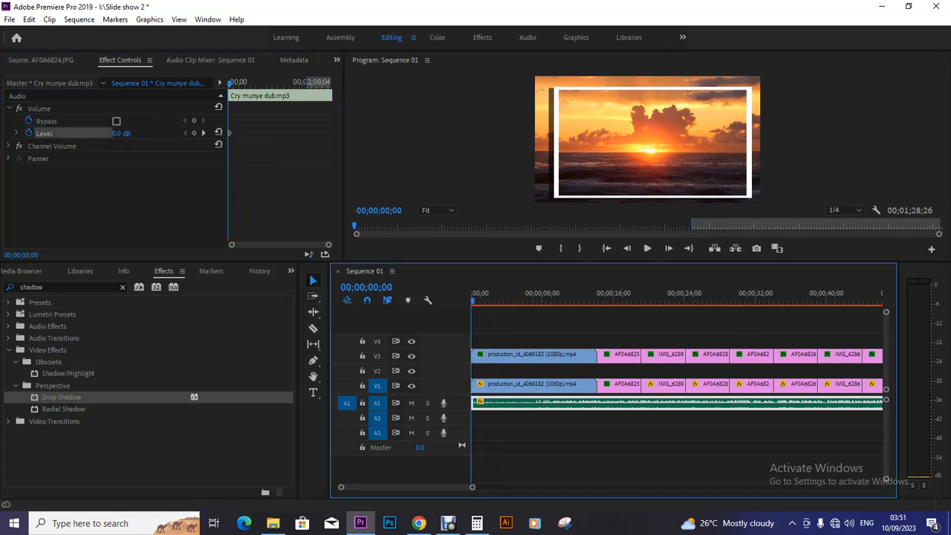
pyautogui.moveTo(117, 134); pyautogui.dragTo(37, 134)
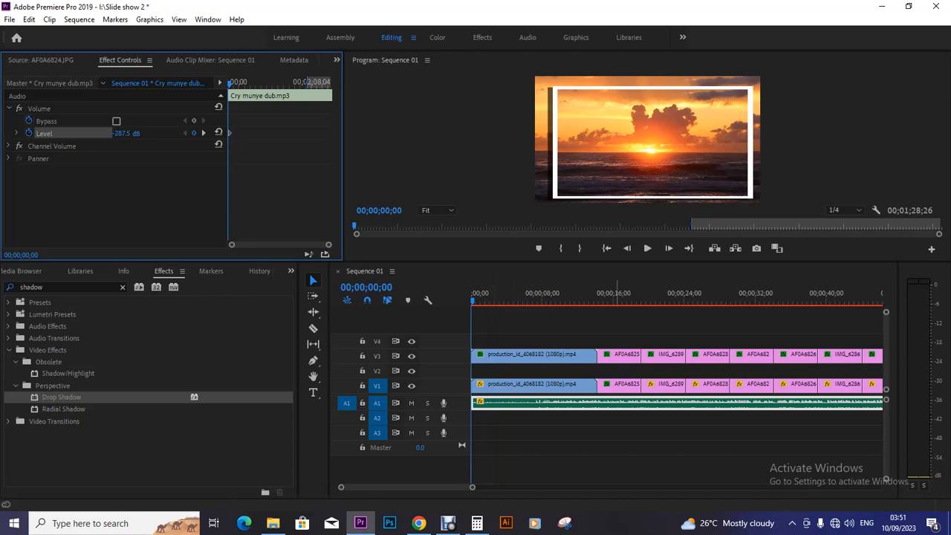
# Preview the fade-in and lengthen it by moving its second Level keyframe to slightly past 3 seconds
pyautogui.click(647, 248)
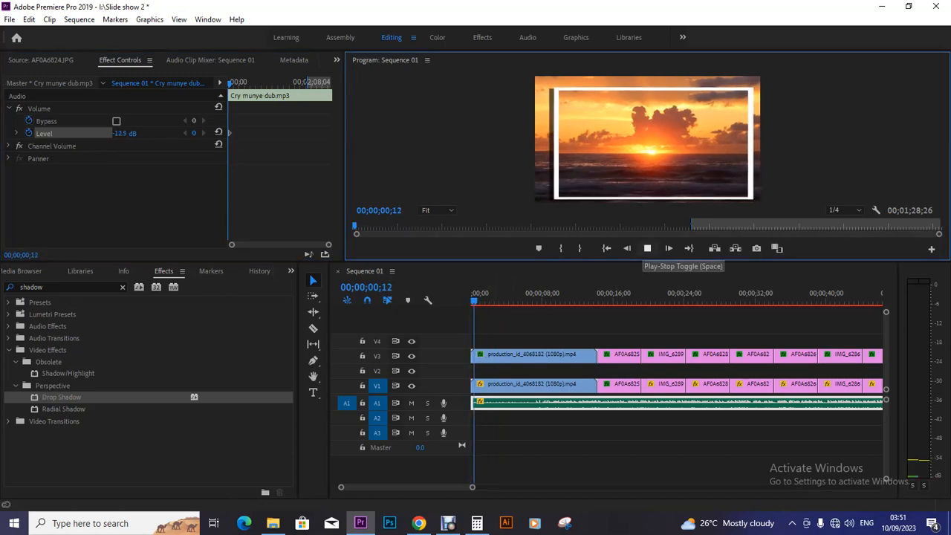
pyautogui.press('space')
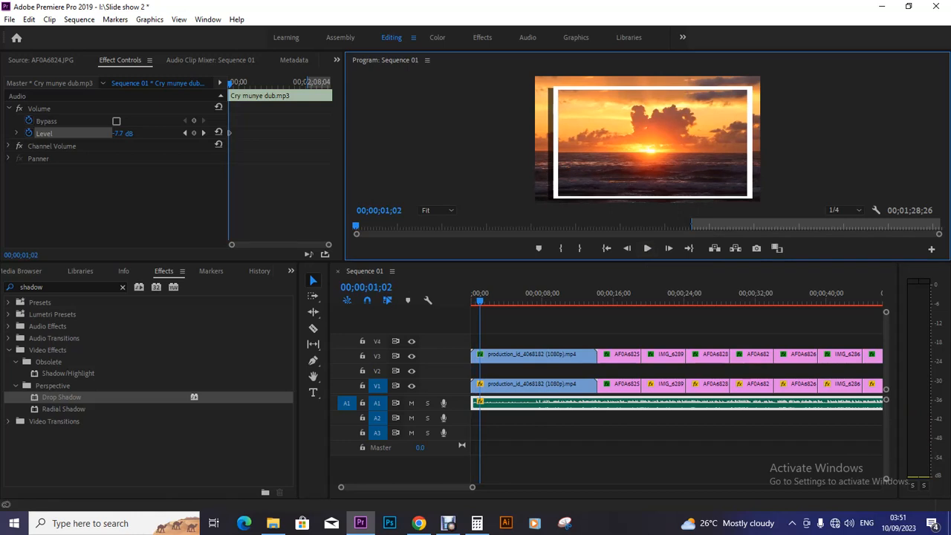
pyautogui.moveTo(328, 245); pyautogui.dragTo(268, 244)
pyautogui.moveTo(285, 133); pyautogui.dragTo(301, 133)
# Fade the song out with Level keyframes at 00;01;23;19 and 00;01;28;11, the last at -287.5 dB, and trim its end to 00;01;28;11
pyautogui.moveTo(480, 300); pyautogui.dragTo(539, 301)
pyautogui.moveTo(473, 487); pyautogui.dragTo(671, 487)
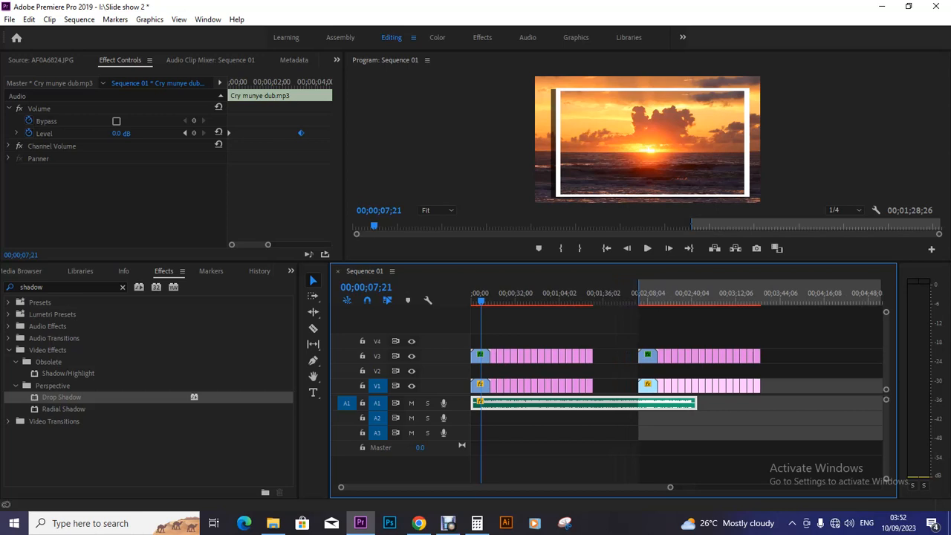
pyautogui.click(590, 295)
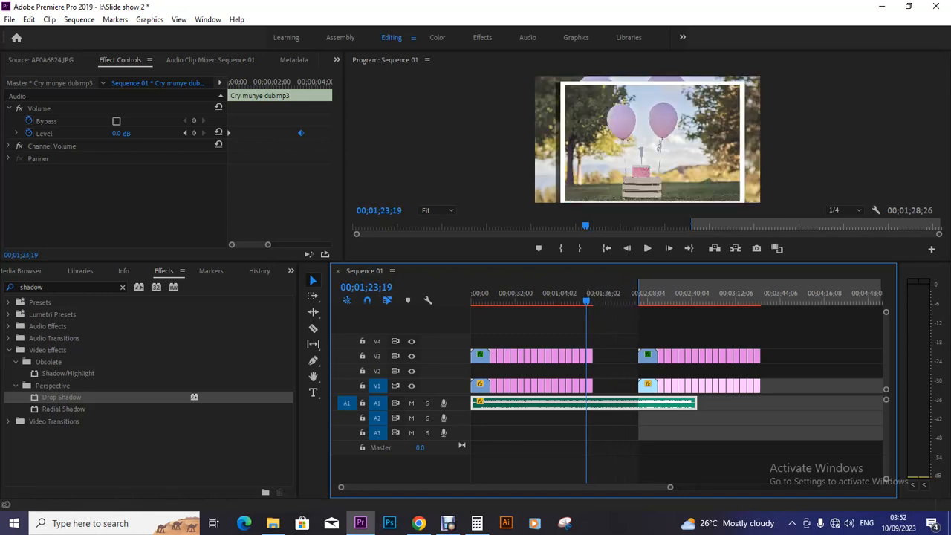
pyautogui.moveTo(268, 245); pyautogui.dragTo(329, 244)
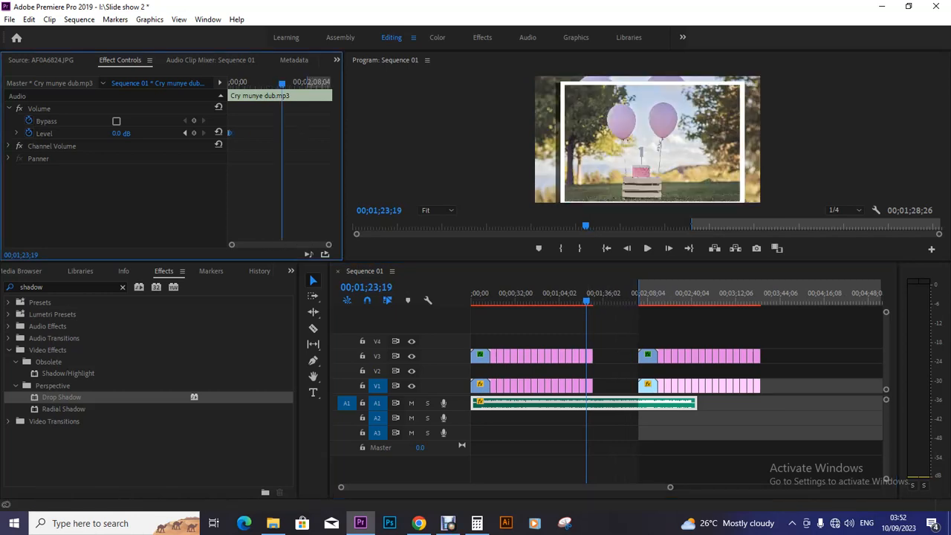
pyautogui.click(194, 133)
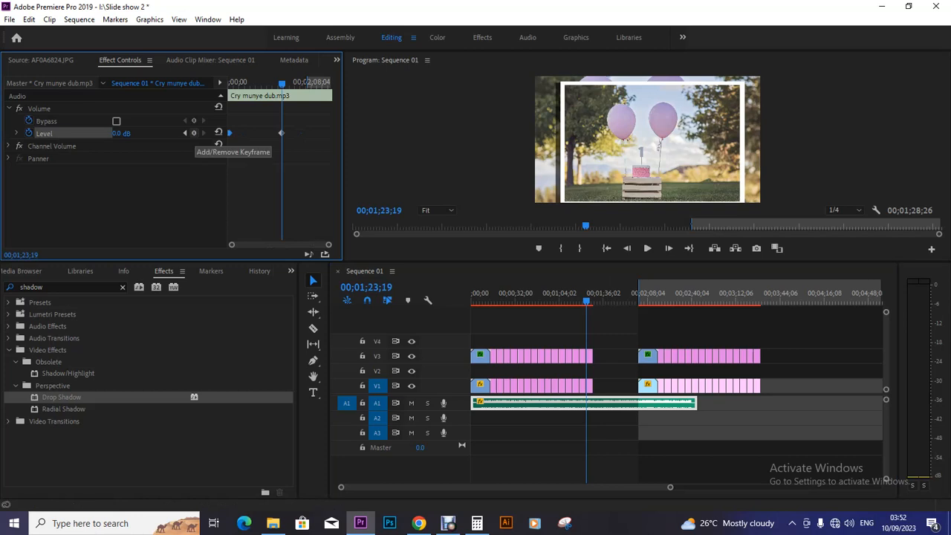
pyautogui.moveTo(589, 293); pyautogui.dragTo(593, 293)
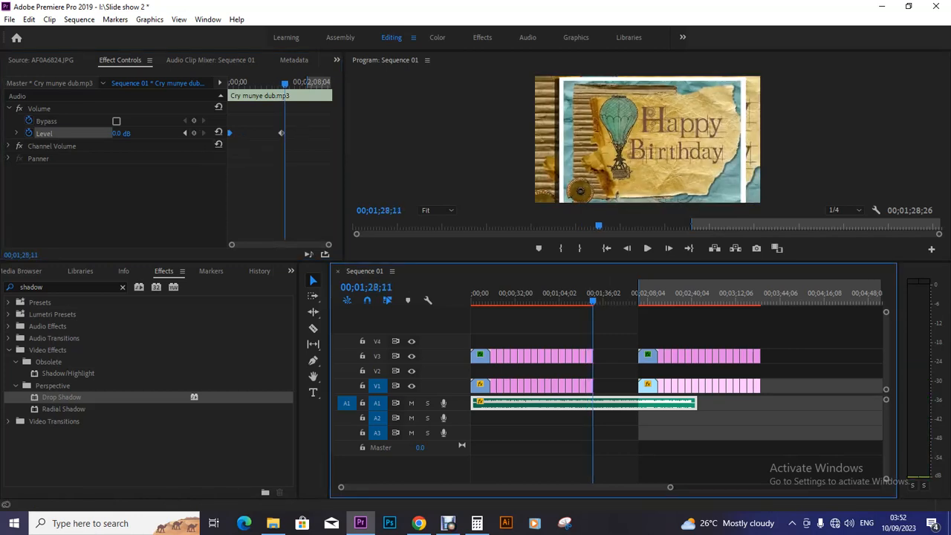
pyautogui.moveTo(119, 133); pyautogui.dragTo(30, 134)
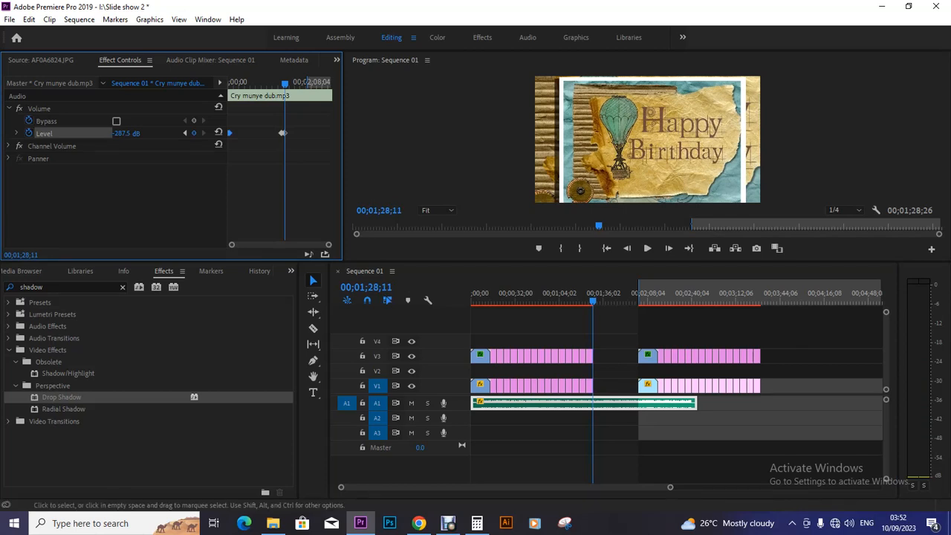
pyautogui.moveTo(696, 403); pyautogui.dragTo(593, 402)
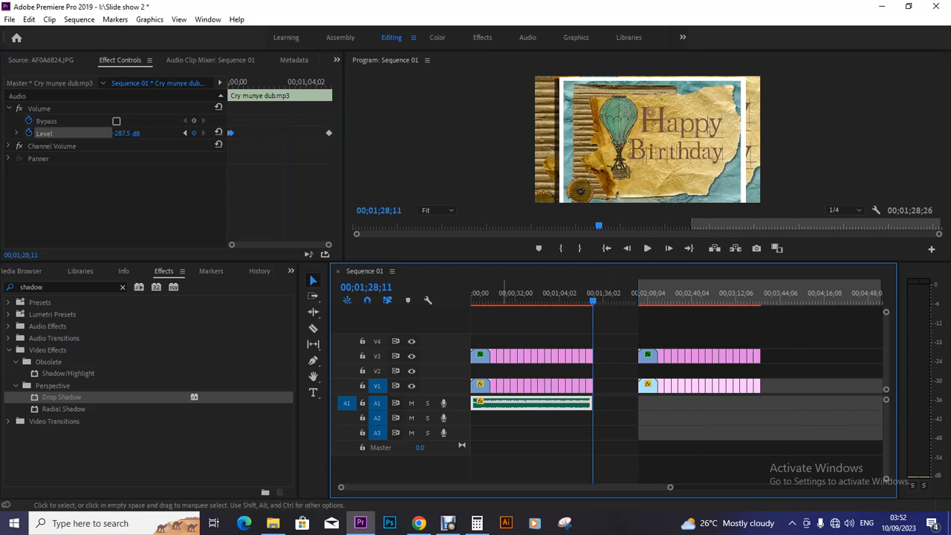
# Duplicate the trimmed song clip on A1 to 00;02;02;03 under the second slideshow and save the project
pyautogui.moveTo(520, 403); pyautogui.dragTo(687, 402)
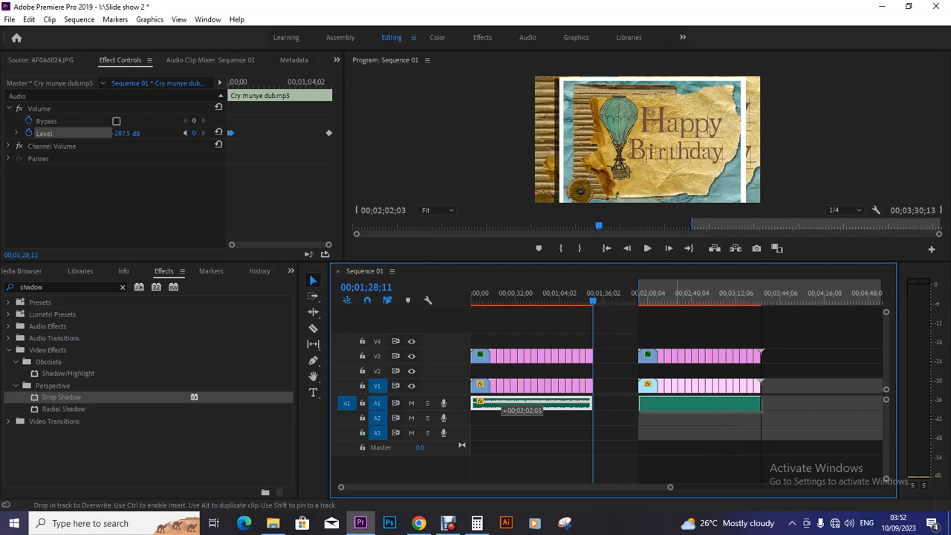
pyautogui.moveTo(687, 403); pyautogui.dragTo(673, 405)
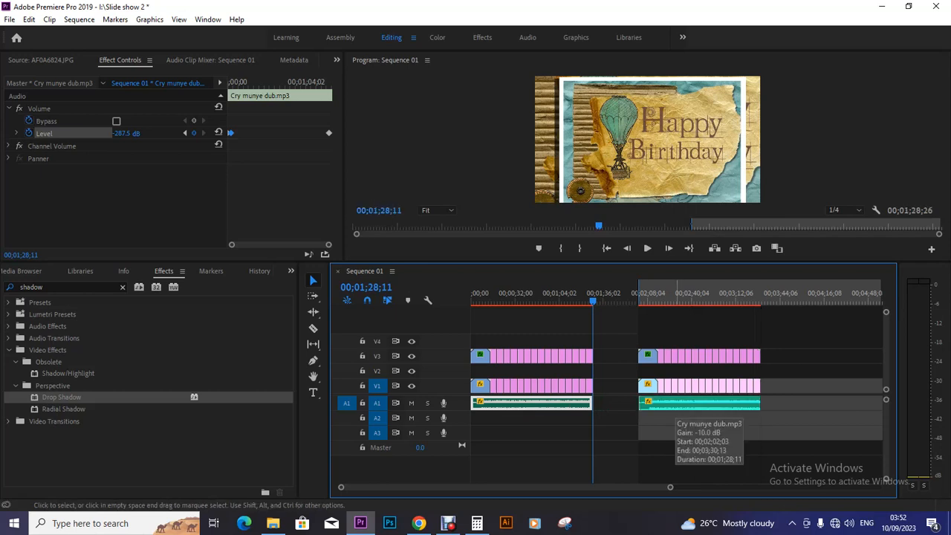
pyautogui.hotkey('ctrl', 's')
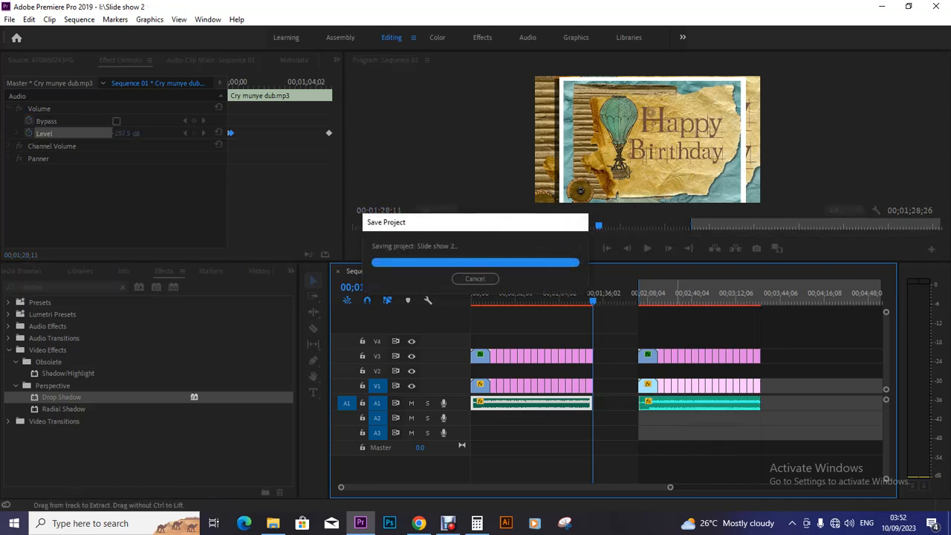